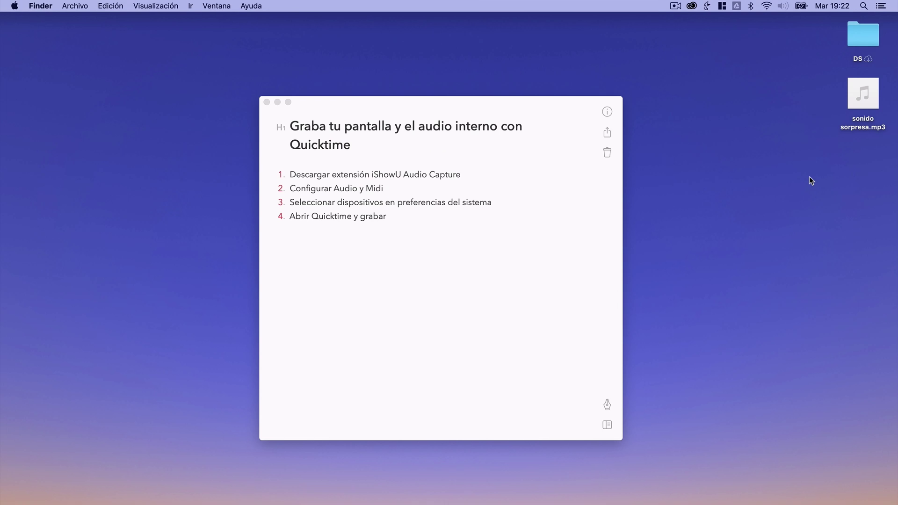
{"action": "left_click", "coordinate": [520, 109]}
{"action": "left_click_drag", "start_coordinate": [520, 108], "coordinate": [511, 100]}
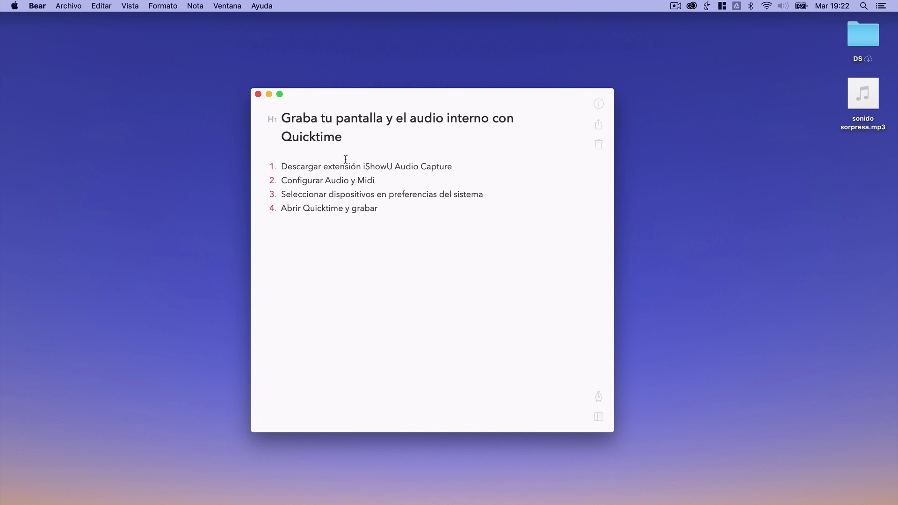
{"action": "left_click", "coordinate": [281, 166]}
{"action": "left_click_drag", "start_coordinate": [281, 166], "coordinate": [340, 166]}
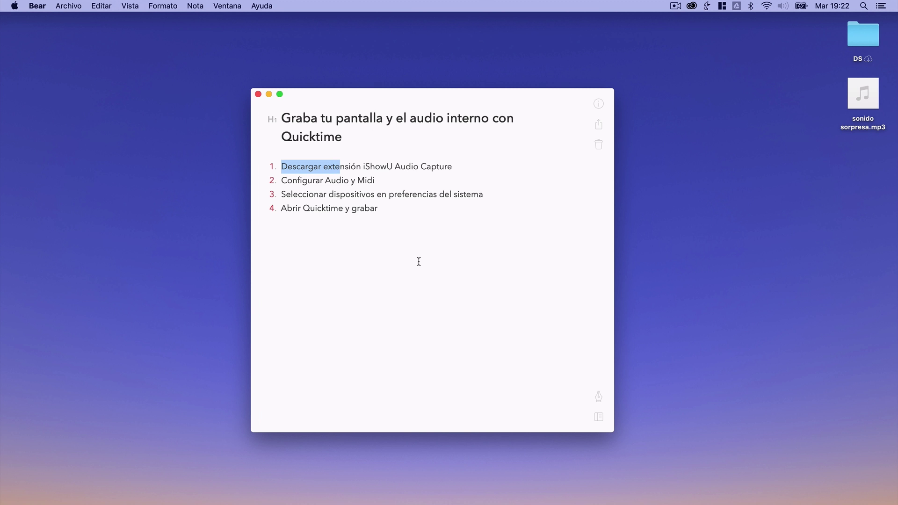
{"action": "left_click", "coordinate": [418, 260]}
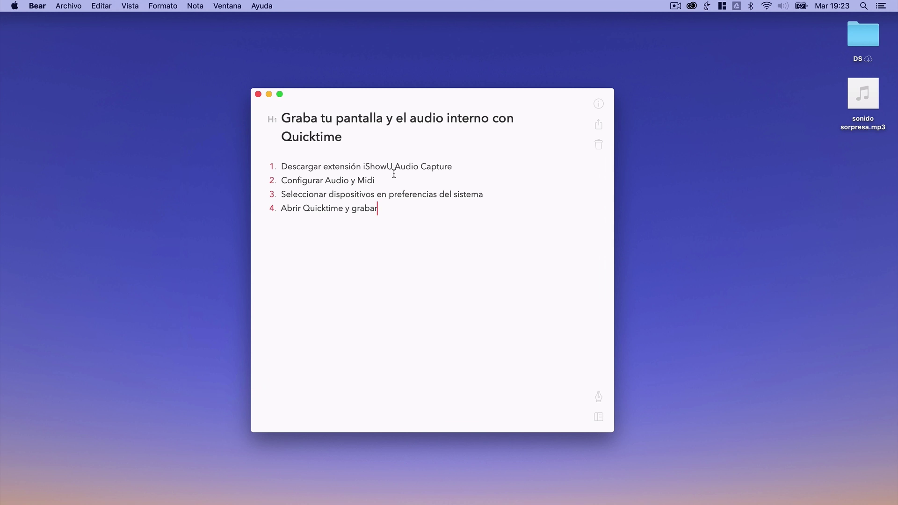
{"action": "left_click", "coordinate": [404, 167]}
Step: Search the Mac for "midi", launch Configuración de Audio MIDI, and minimize the note window behind it
{"action": "key", "text": "super+space"}
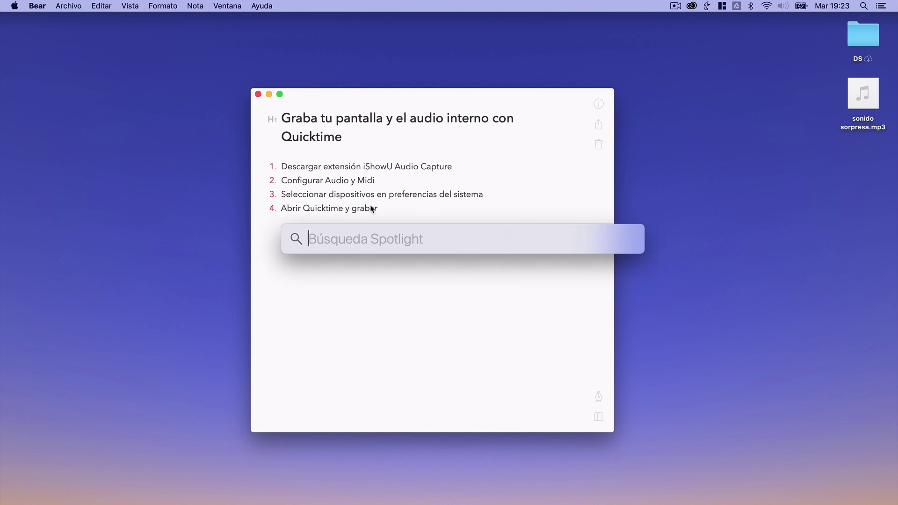
{"action": "left_click_drag", "start_coordinate": [373, 237], "coordinate": [333, 278]}
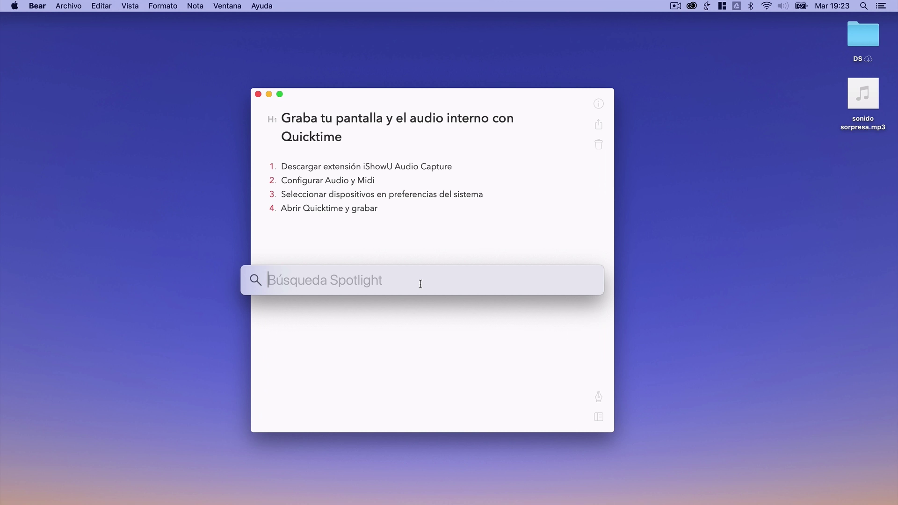
{"action": "type", "text": "mi"}
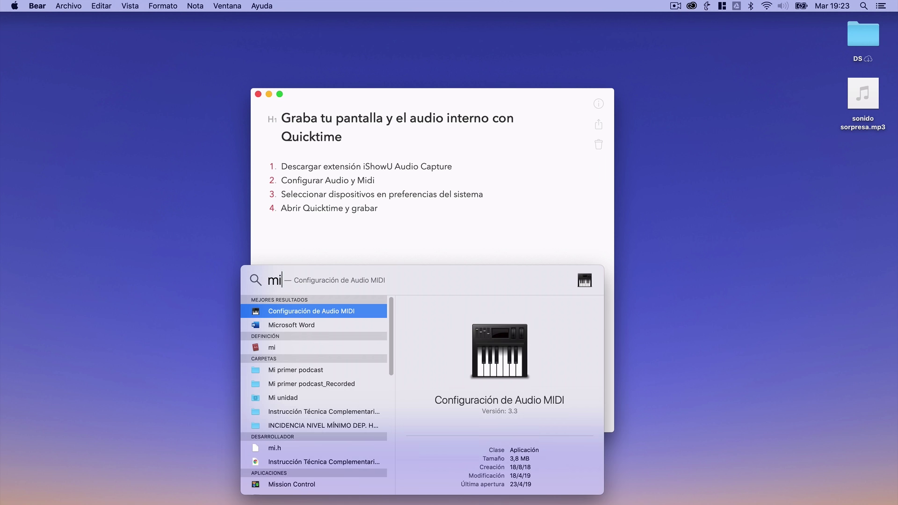
{"action": "type", "text": "di"}
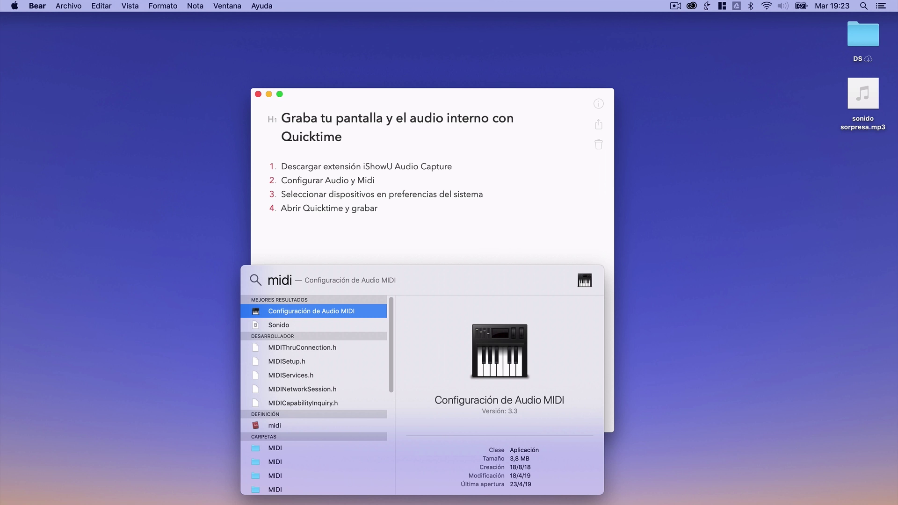
{"action": "double_click", "coordinate": [339, 311]}
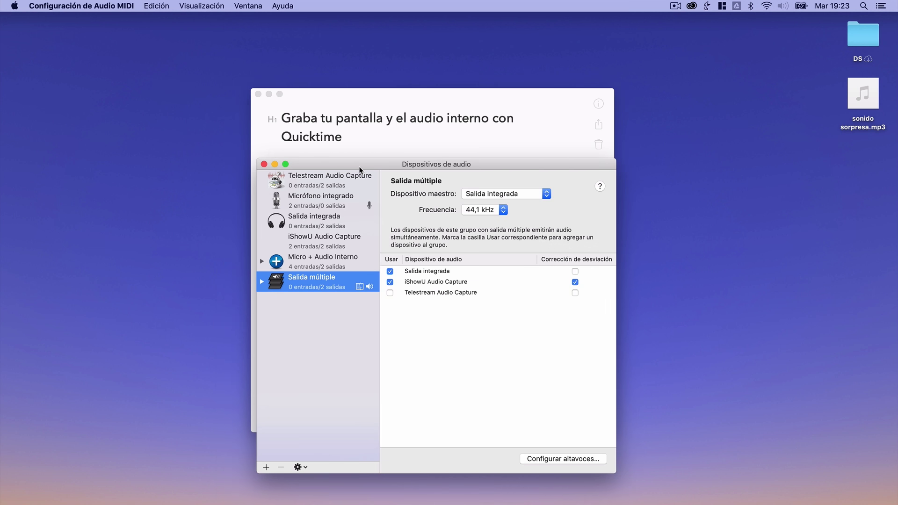
{"action": "left_click_drag", "start_coordinate": [360, 167], "coordinate": [345, 148]}
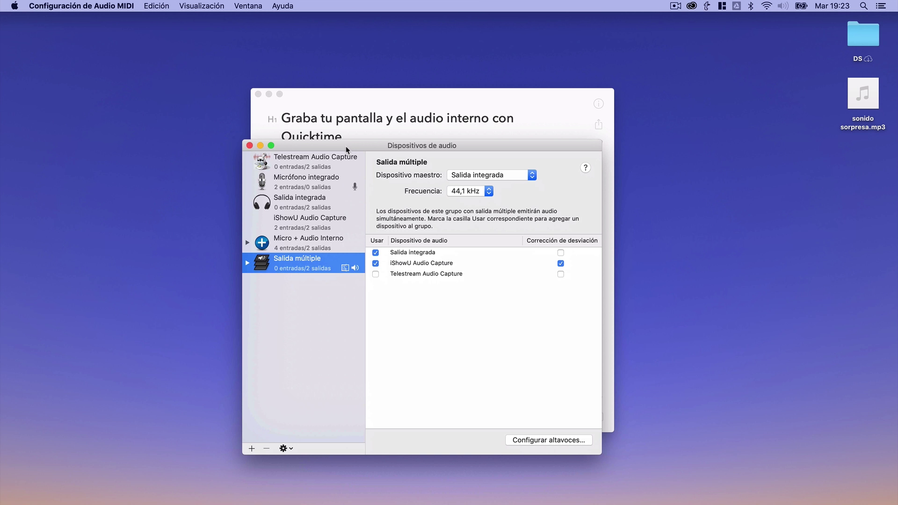
{"action": "left_click", "coordinate": [268, 94]}
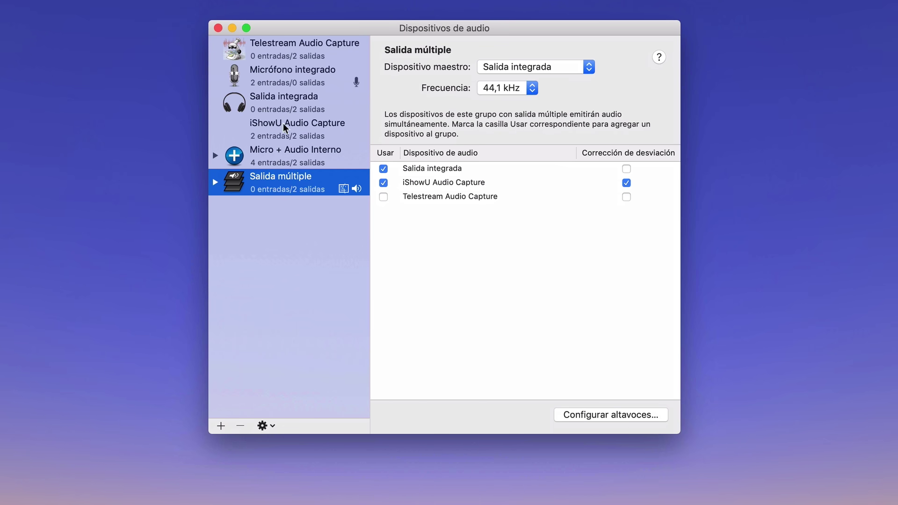
Step: Delete the existing Micro + Audio Interno and Salida múltiple devices from the audio device list
{"action": "left_click", "coordinate": [281, 163]}
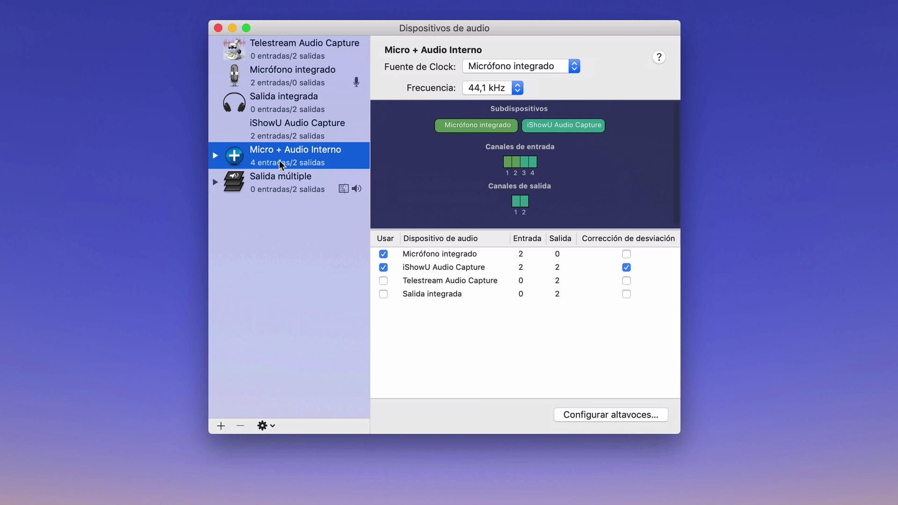
{"action": "left_click", "coordinate": [240, 425]}
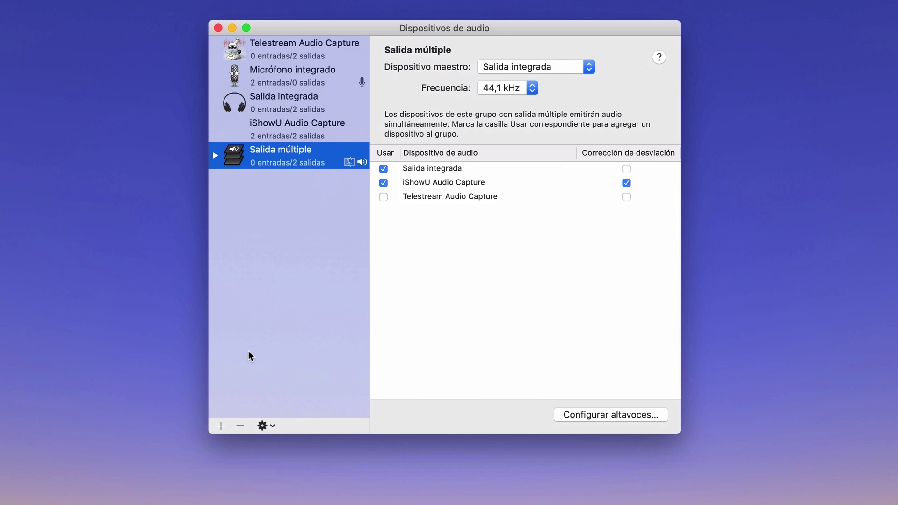
{"action": "left_click", "coordinate": [240, 426]}
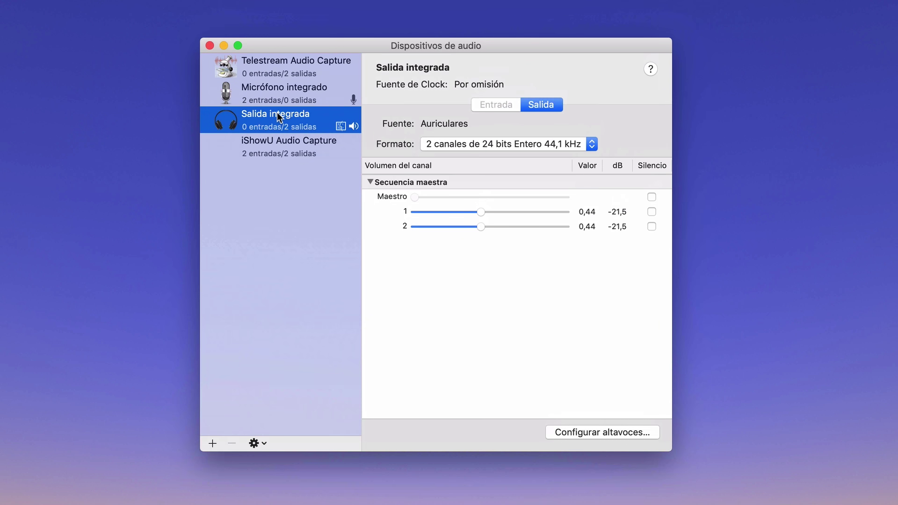
Step: Create an aggregate device combining Micrófono integrado and iShowU Audio Capture, with Micrófono integrado as the clock source
{"action": "left_click", "coordinate": [252, 141]}
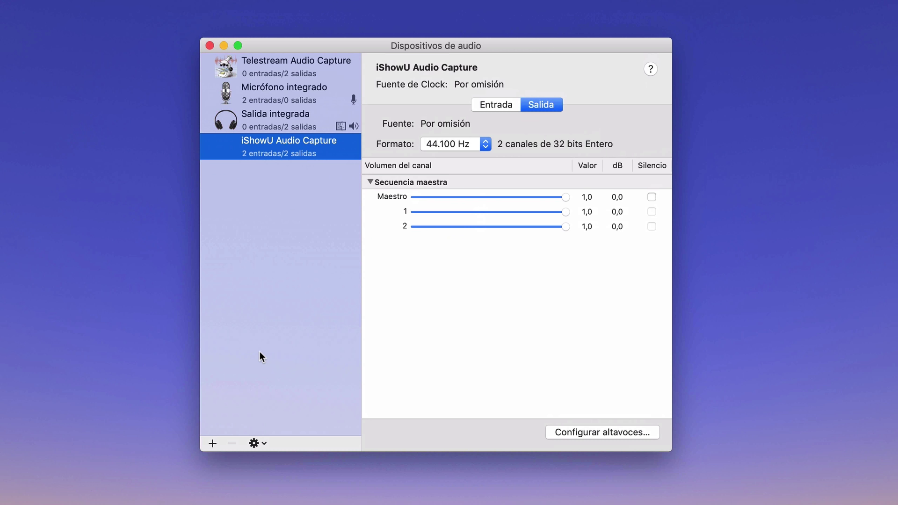
{"action": "left_click", "coordinate": [212, 443]}
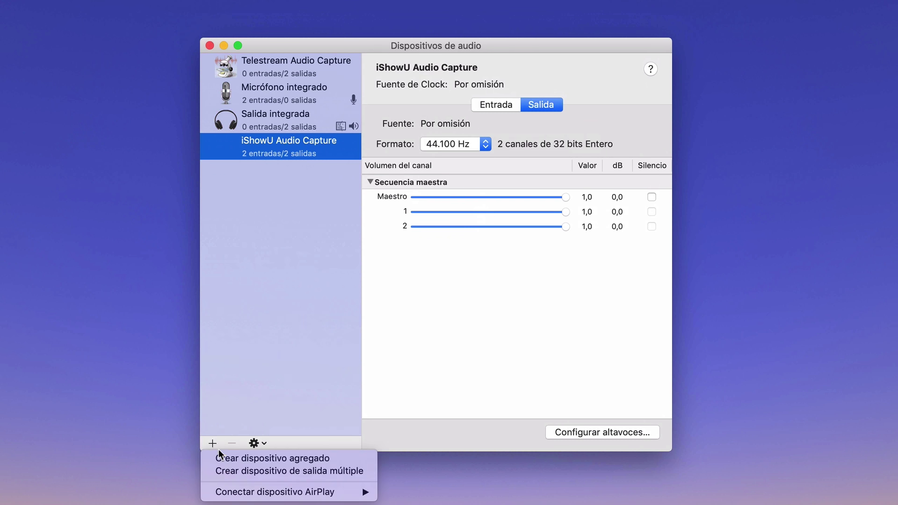
{"action": "left_click", "coordinate": [222, 457]}
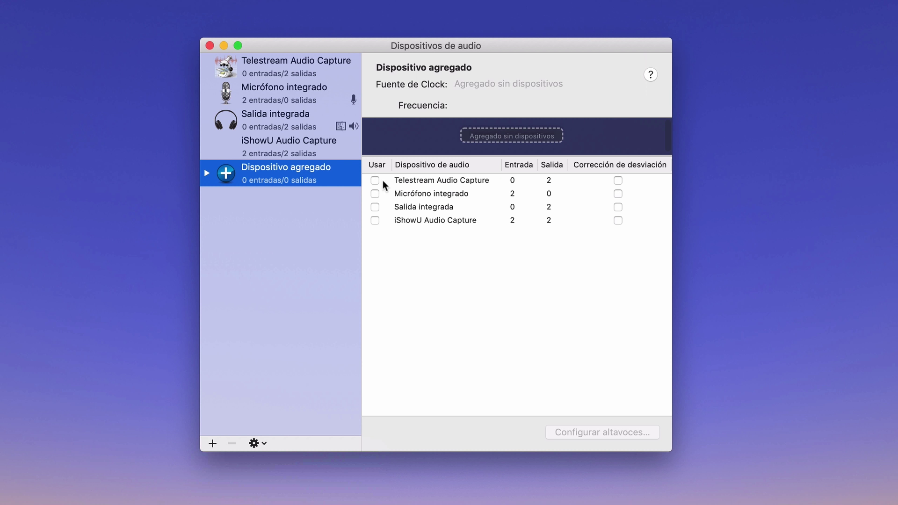
{"action": "left_click", "coordinate": [375, 193]}
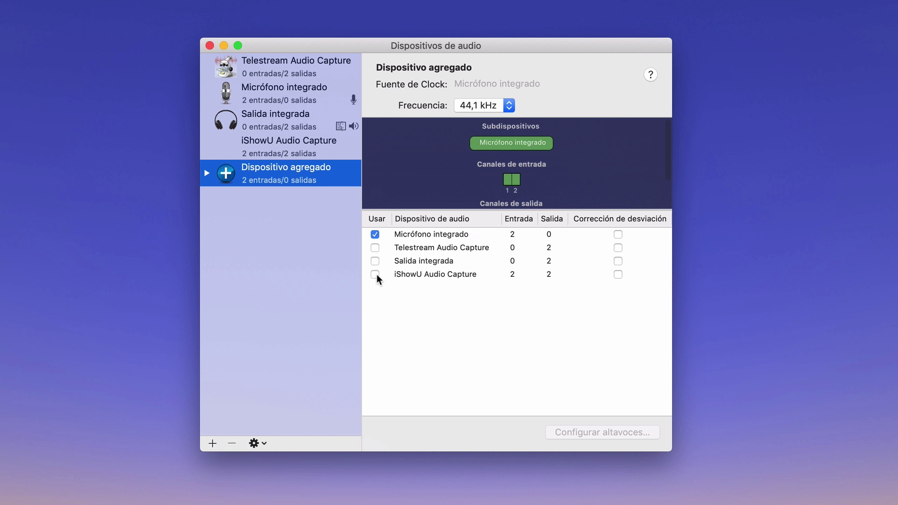
{"action": "left_click", "coordinate": [376, 275]}
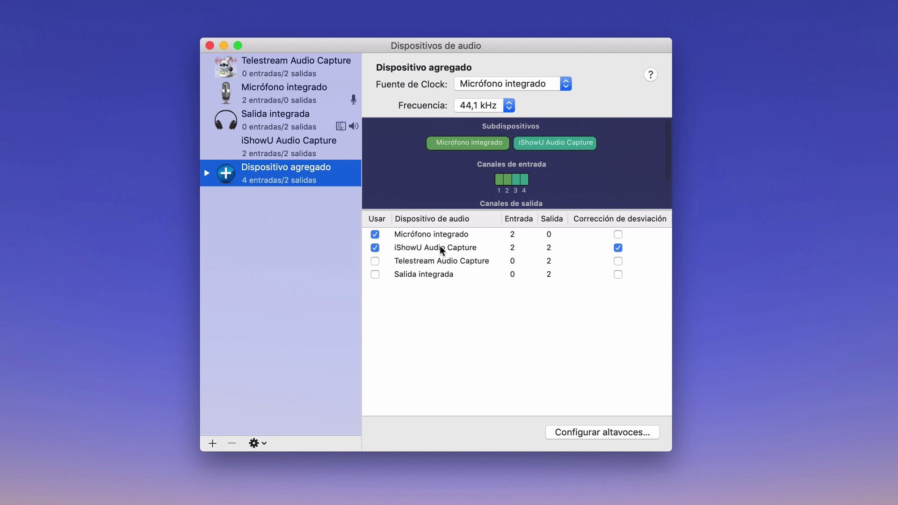
{"action": "left_click", "coordinate": [492, 84]}
{"action": "left_click", "coordinate": [516, 61]}
Step: Rename the new aggregate device as "Micro + Audio interno"
{"action": "double_click", "coordinate": [309, 166]}
{"action": "triple_click", "coordinate": [306, 164]}
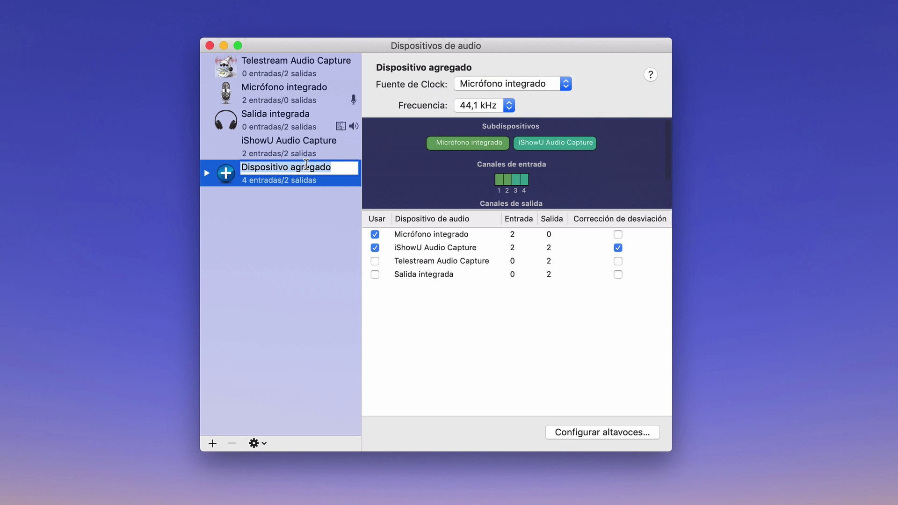
{"action": "type", "text": "Mi"}
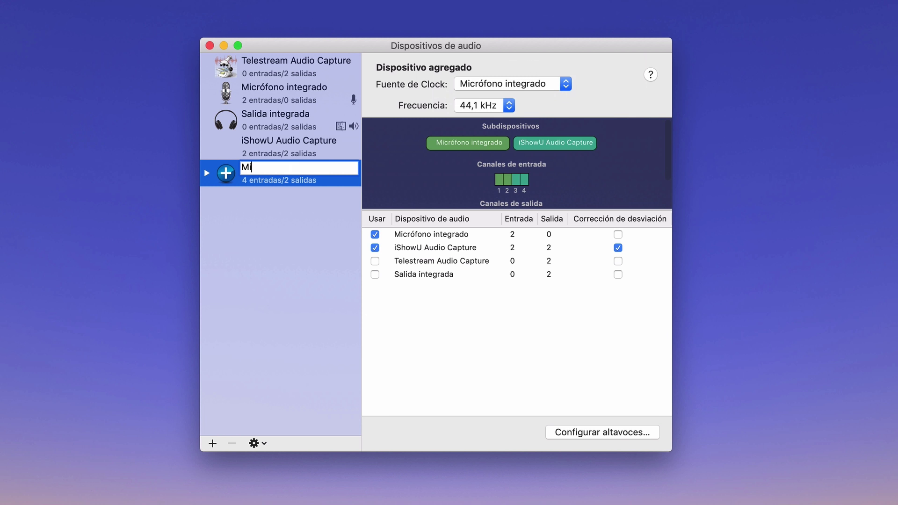
{"action": "type", "text": "cro + Audio interno"}
{"action": "key", "text": "Return"}
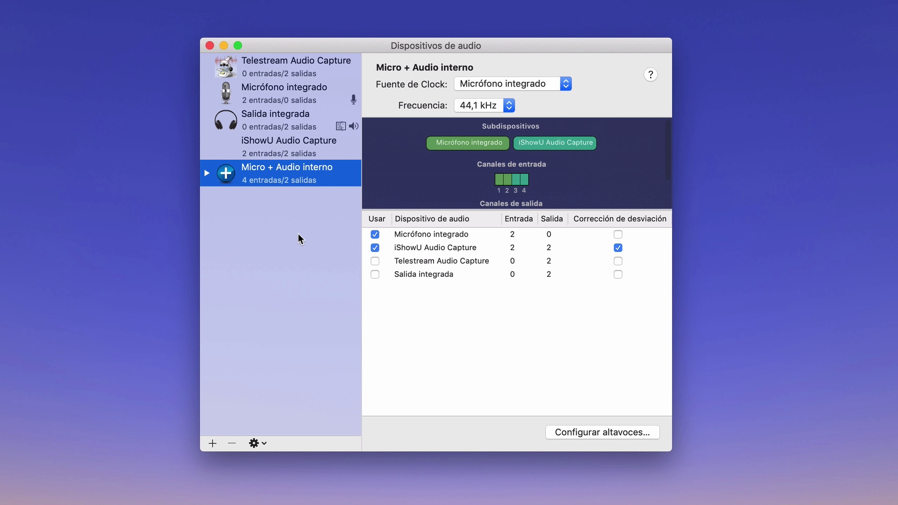
Step: Create a multi-output device that uses Salida integrada and iShowU Audio Capture
{"action": "left_click", "coordinate": [212, 444]}
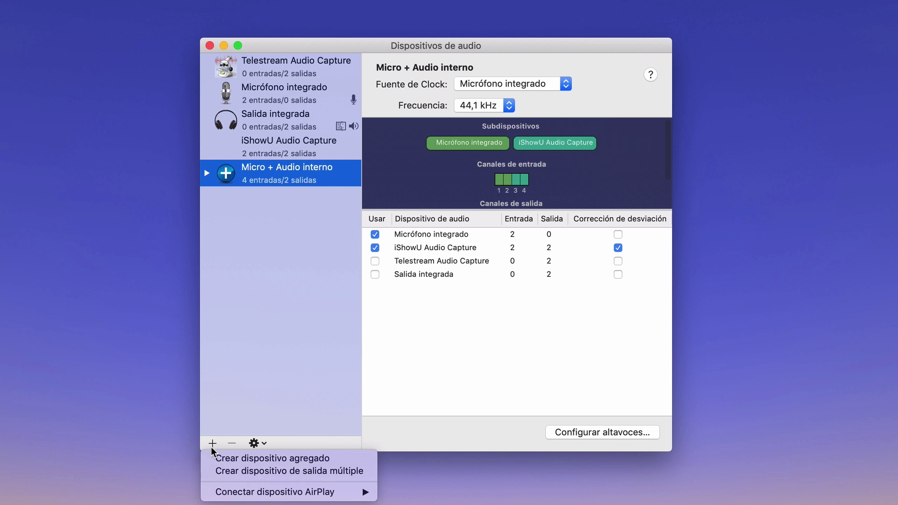
{"action": "left_click", "coordinate": [226, 471]}
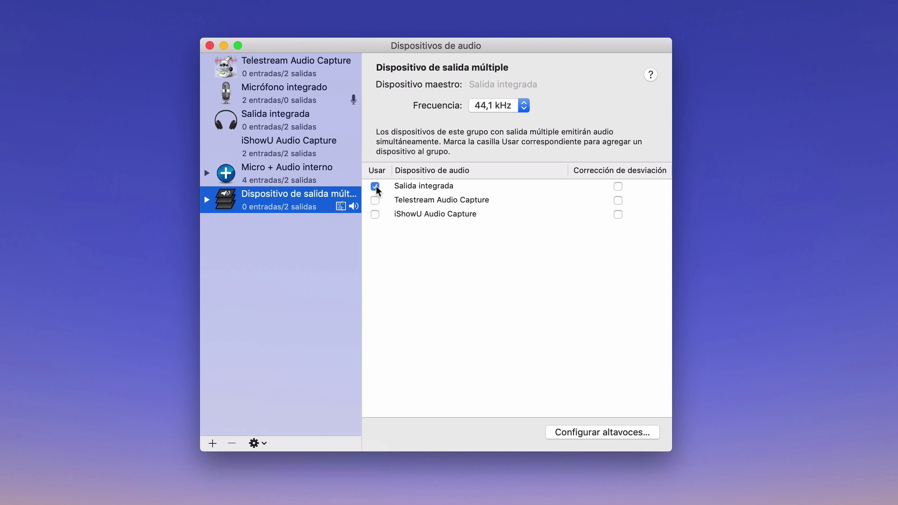
{"action": "left_click", "coordinate": [374, 214]}
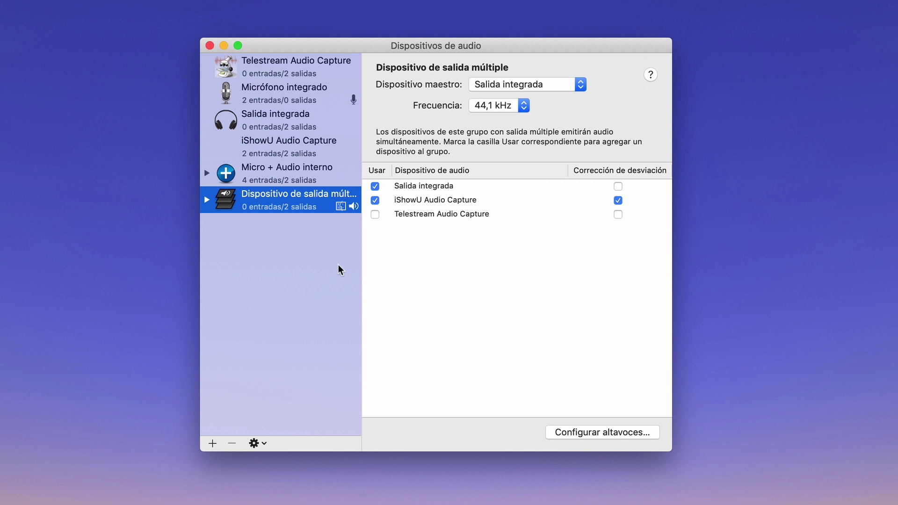
Step: Rename the new multi-output device as "Salida múltiple"
{"action": "left_click", "coordinate": [303, 193]}
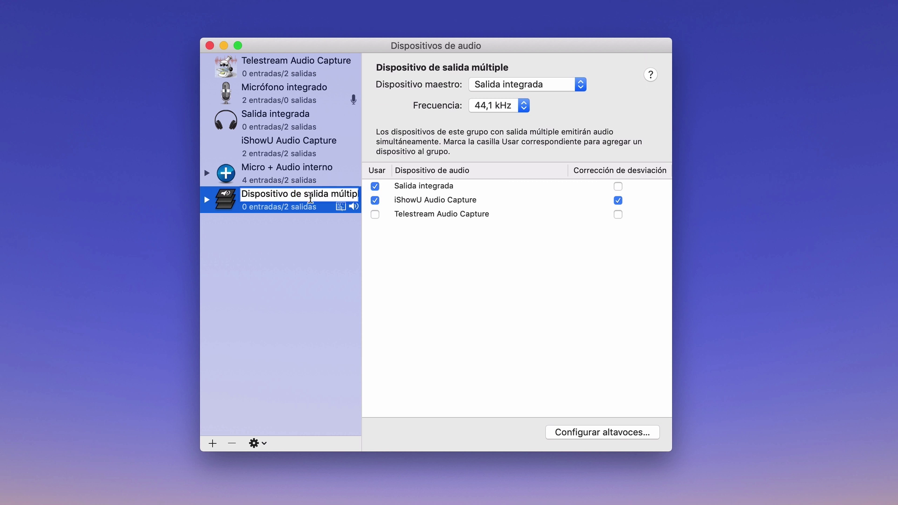
{"action": "left_click_drag", "start_coordinate": [304, 194], "coordinate": [232, 194]}
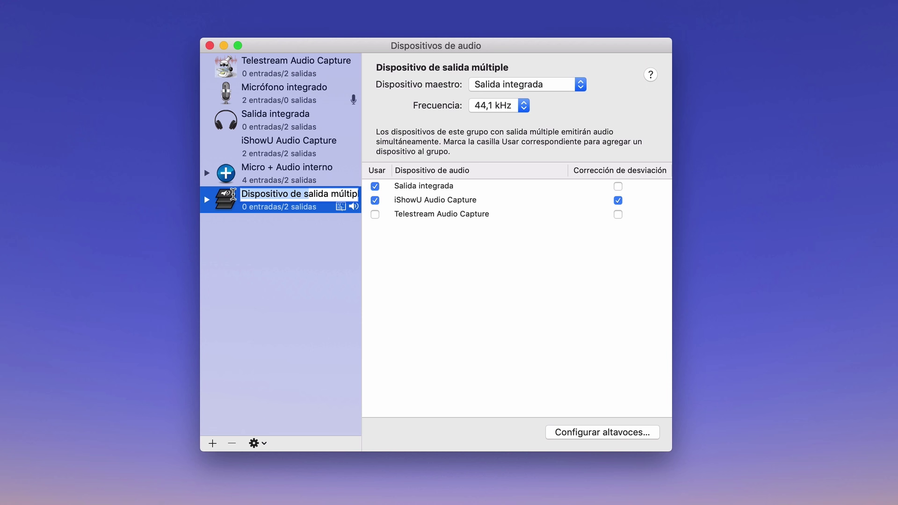
{"action": "type", "text": "Salida múltiple"}
{"action": "key", "text": "Return"}
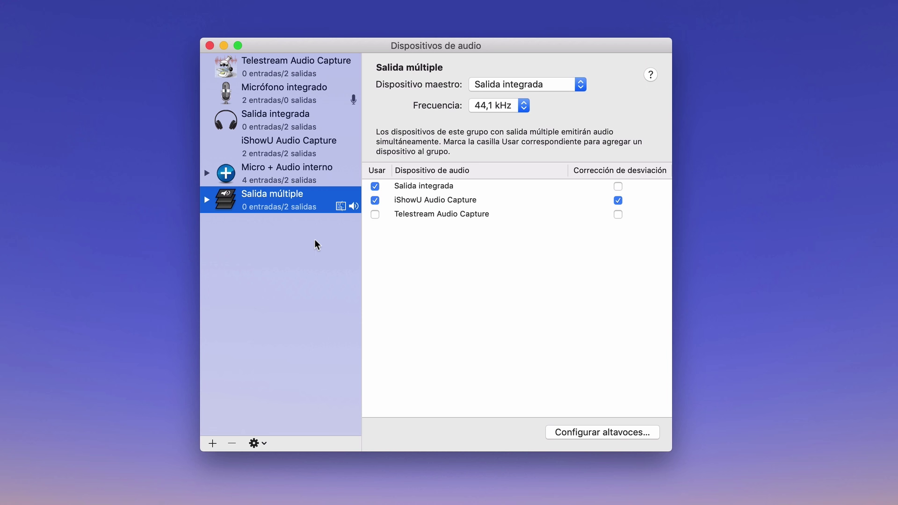
Step: Quit Configuración de Audio MIDI and open the Sonido settings in Preferencias del Sistema
{"action": "left_click_drag", "start_coordinate": [316, 47], "coordinate": [321, 27]}
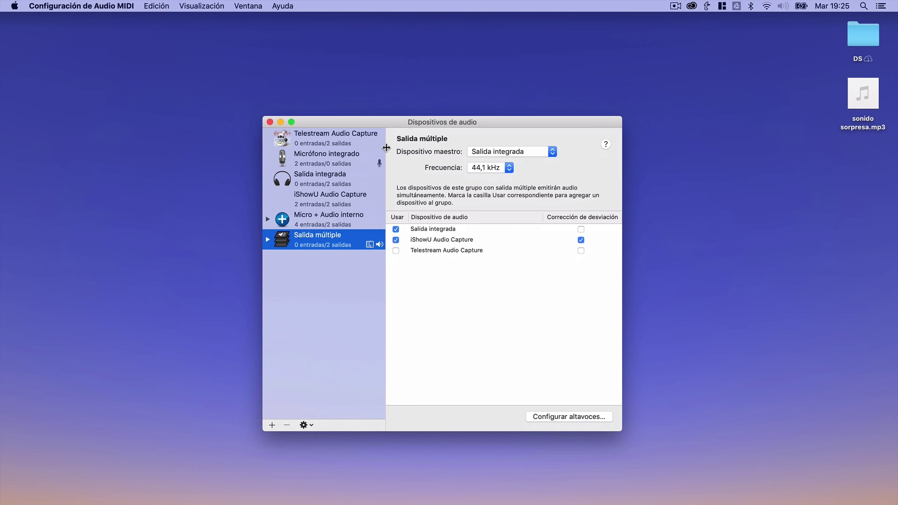
{"action": "key", "text": "cmd+q"}
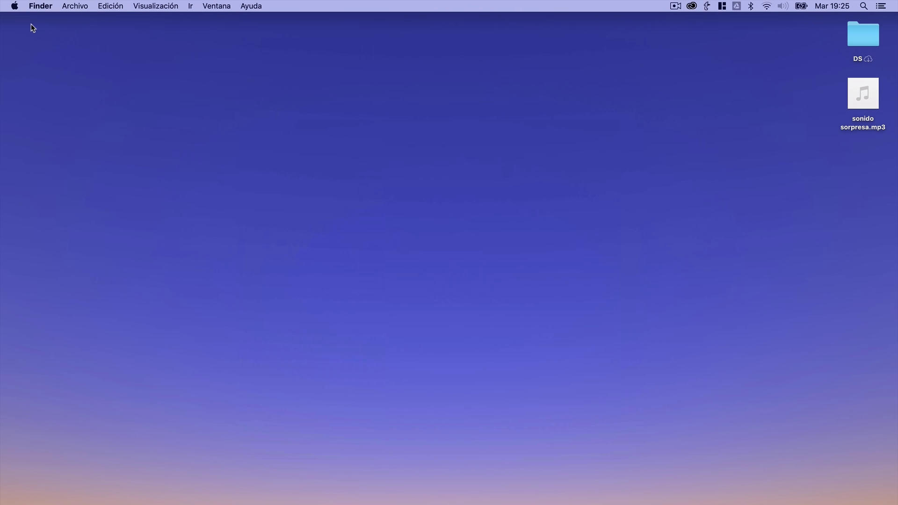
{"action": "left_click", "coordinate": [14, 5]}
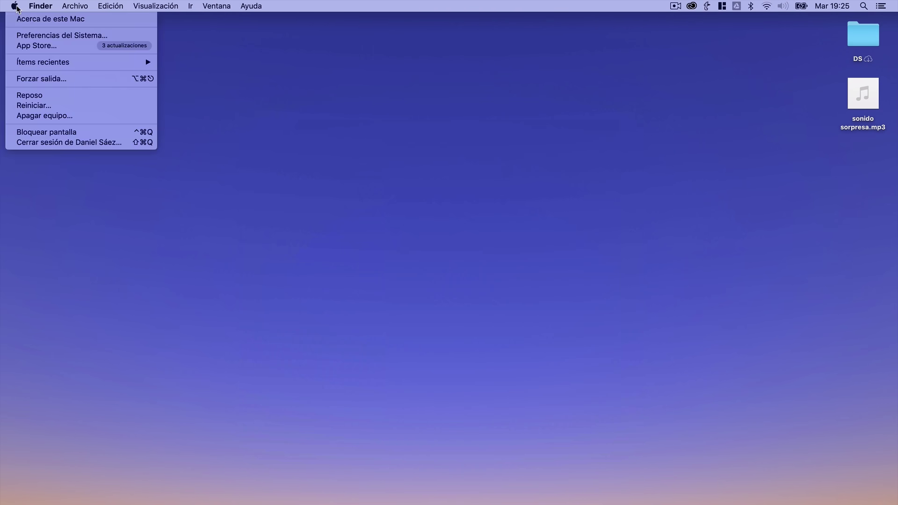
{"action": "left_click", "coordinate": [33, 36]}
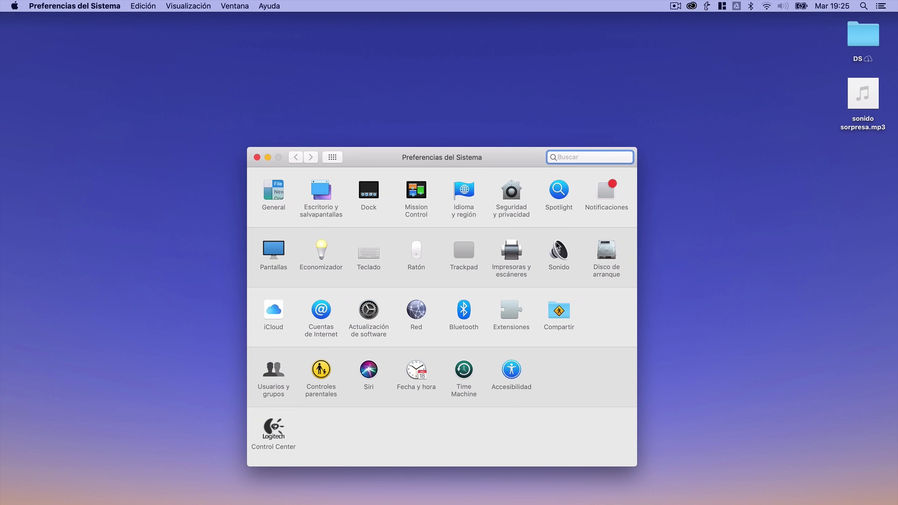
{"action": "left_click", "coordinate": [558, 249]}
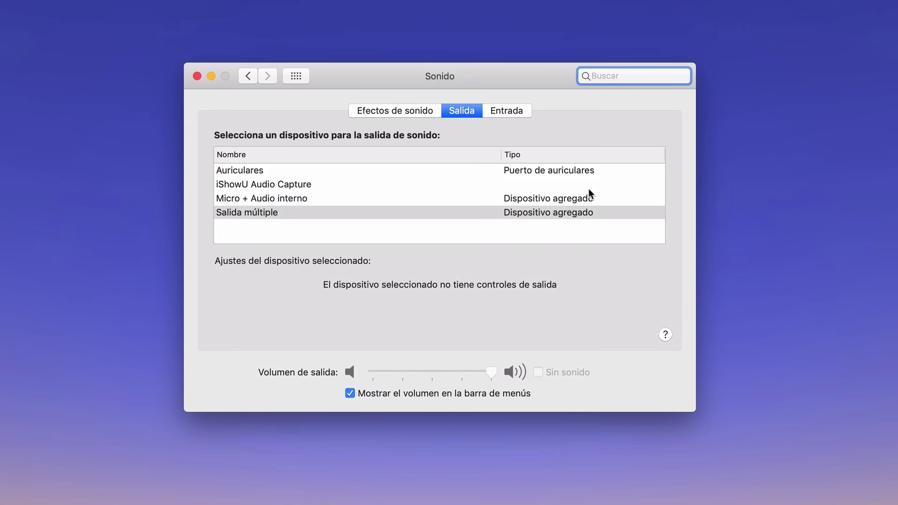
Step: Select Micrófono externo as the sound input device and Salida múltiple as the sound output device
{"action": "left_click", "coordinate": [506, 110]}
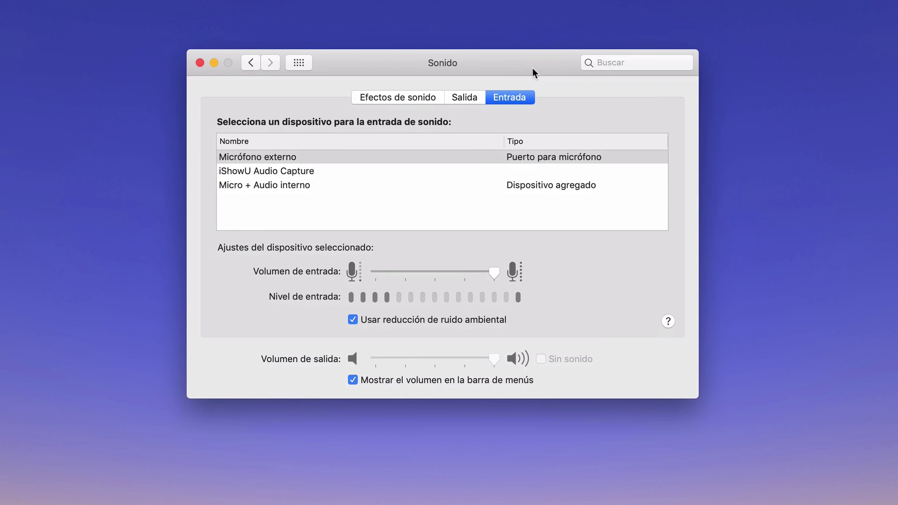
{"action": "left_click_drag", "start_coordinate": [529, 82], "coordinate": [532, 67]}
{"action": "left_click", "coordinate": [308, 156]}
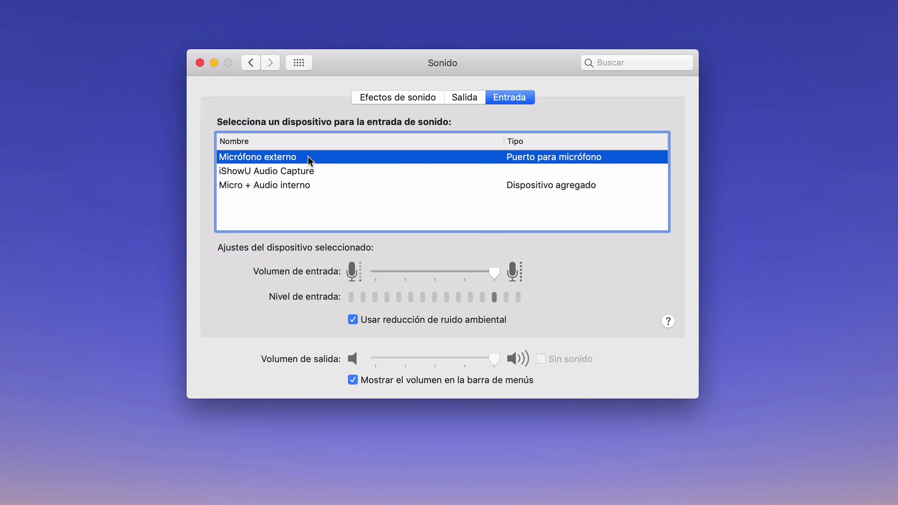
{"action": "left_click", "coordinate": [453, 94]}
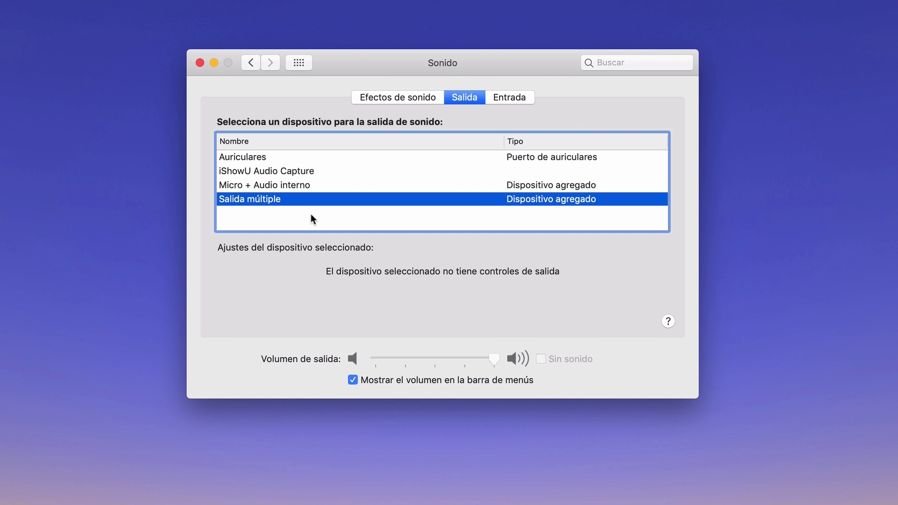
Step: Close the Sonido settings window and switch to QuickTime Player
{"action": "key", "text": "XF86AudioRaiseVolume"}
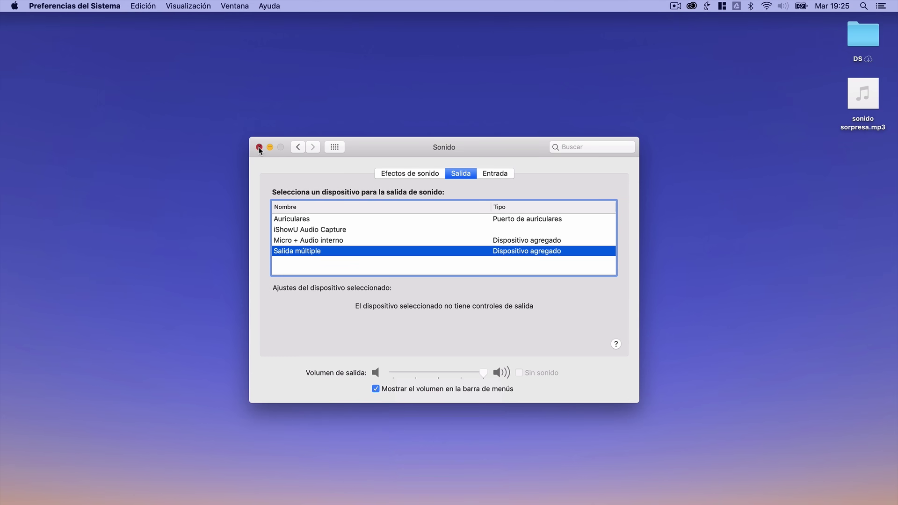
{"action": "left_click", "coordinate": [259, 147]}
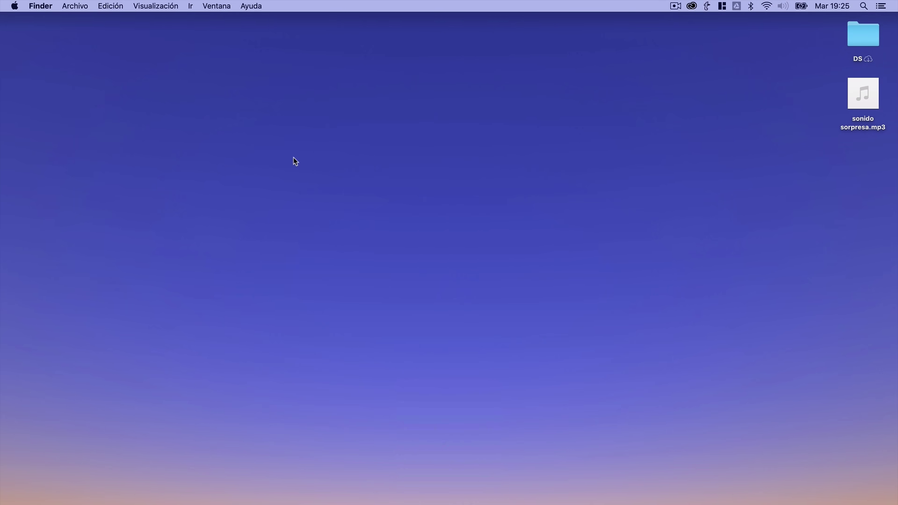
{"action": "key", "text": "super+space"}
{"action": "type", "text": "midi"}
{"action": "type", "text": "quick"}
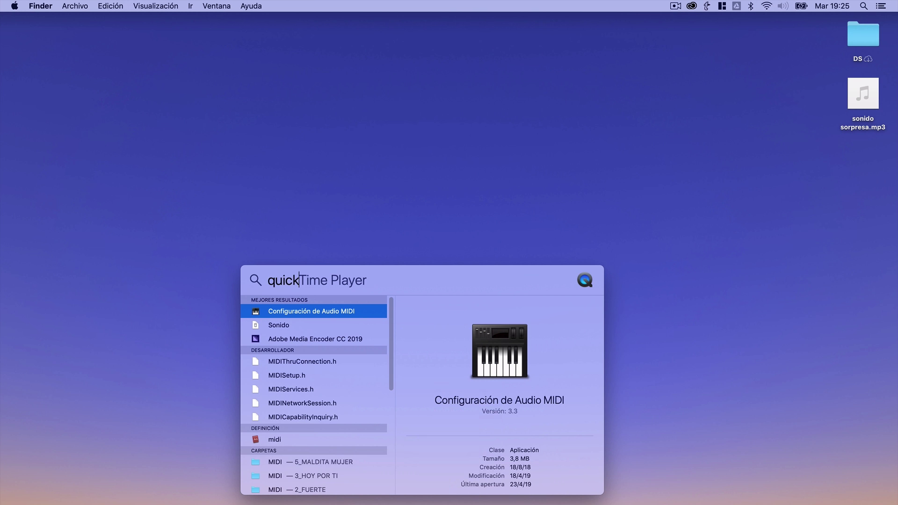
{"action": "key", "text": "Return"}
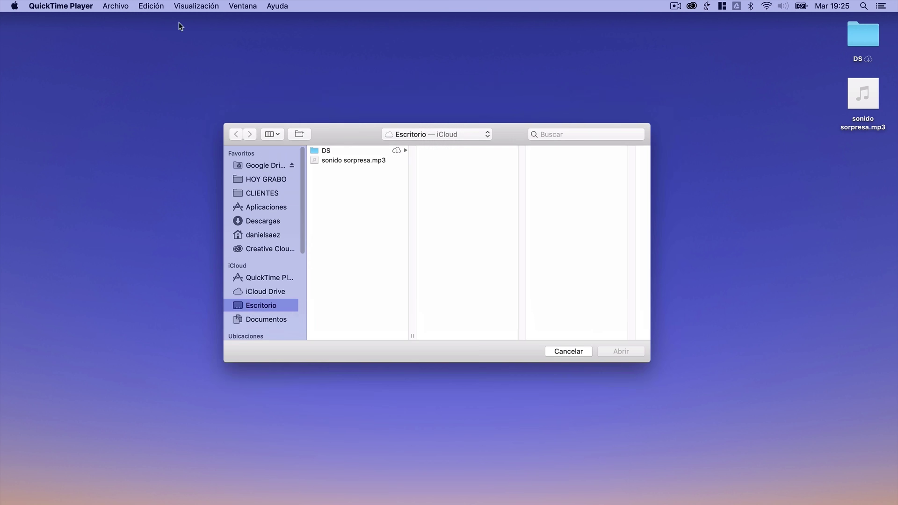
Step: Create a new screen recording with Micro + Audio interno as its microphone and start recording
{"action": "left_click", "coordinate": [124, 6]}
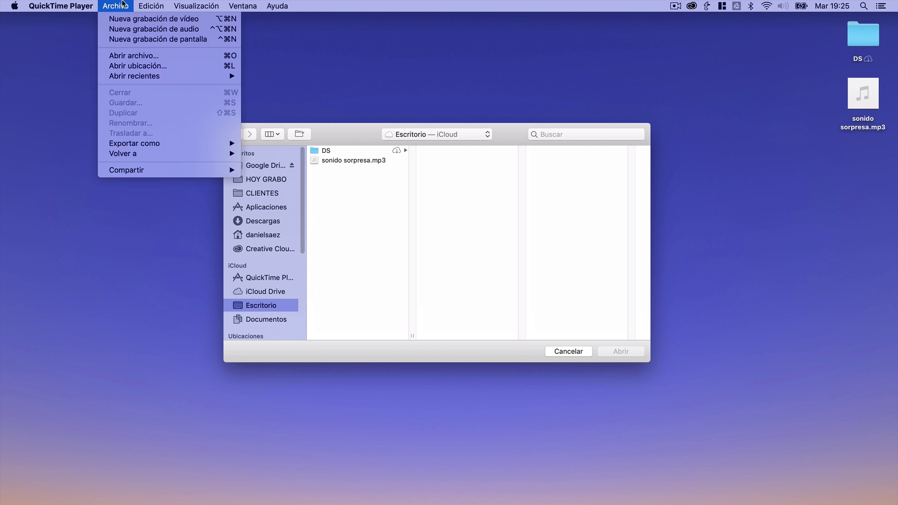
{"action": "left_click", "coordinate": [130, 39]}
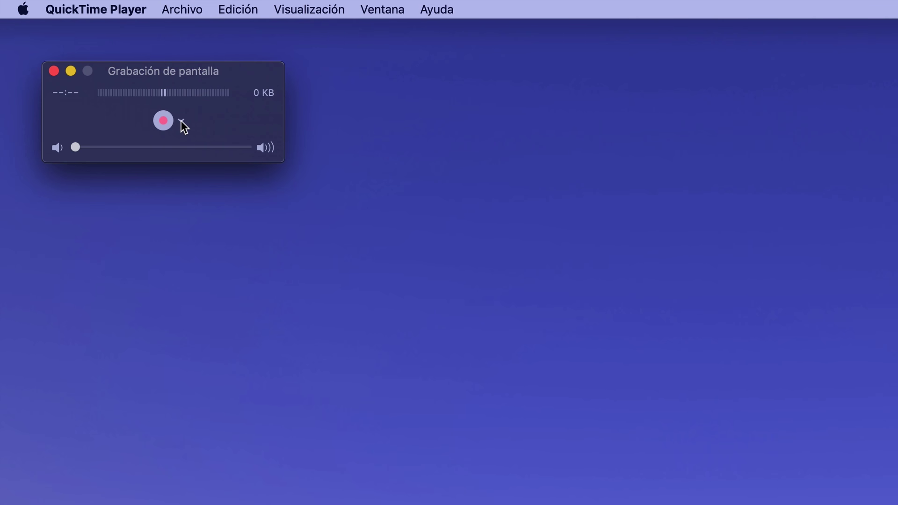
{"action": "left_click", "coordinate": [181, 122]}
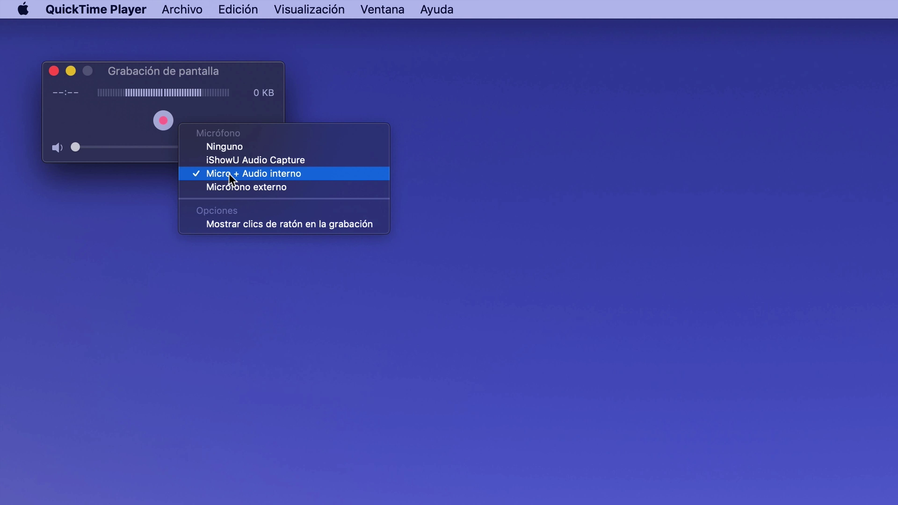
{"action": "left_click", "coordinate": [252, 174]}
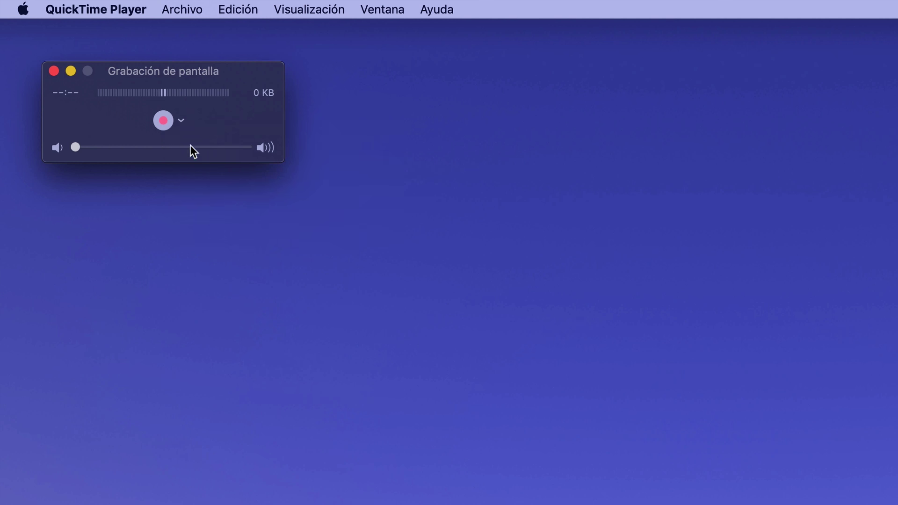
{"action": "left_click", "coordinate": [164, 121]}
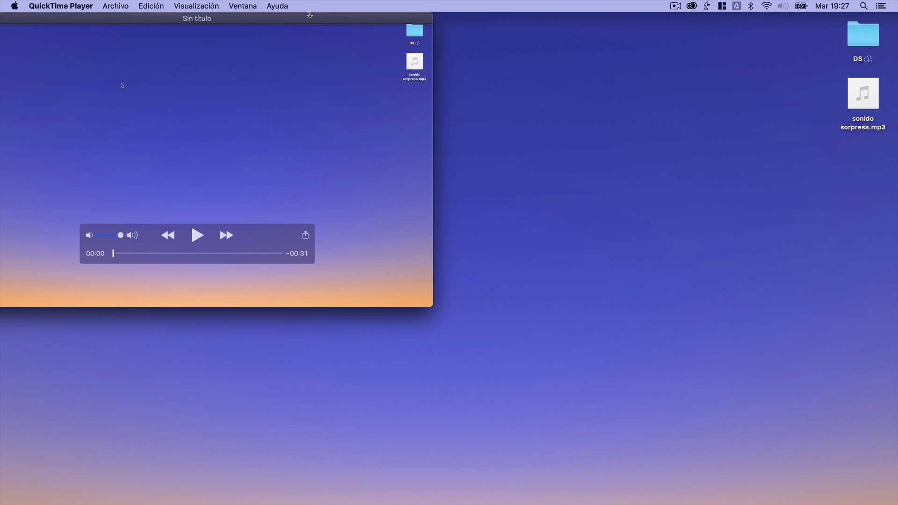
Step: Bring the untitled screen recording fully into view and play it back to check its sound, pausing at 00:26
{"action": "left_click_drag", "start_coordinate": [311, 23], "coordinate": [471, 101]}
{"action": "left_click", "coordinate": [357, 318]}
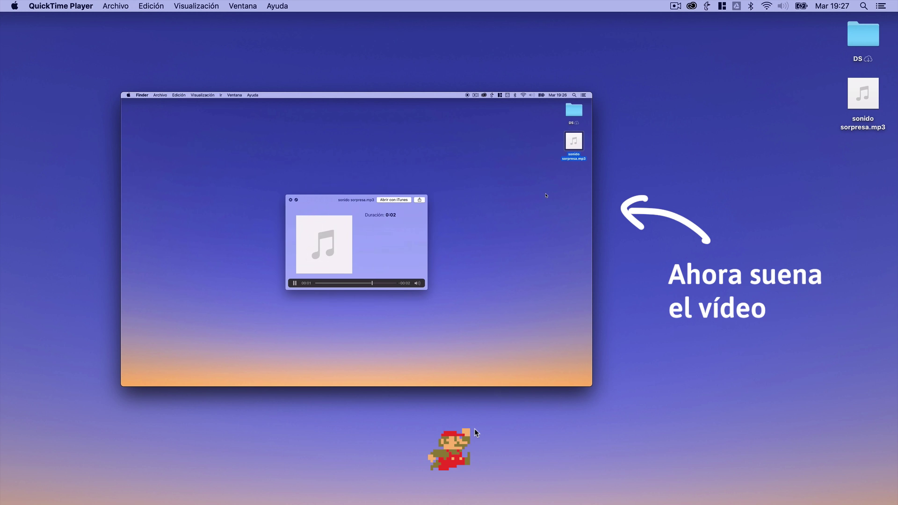
{"action": "key", "text": "space"}
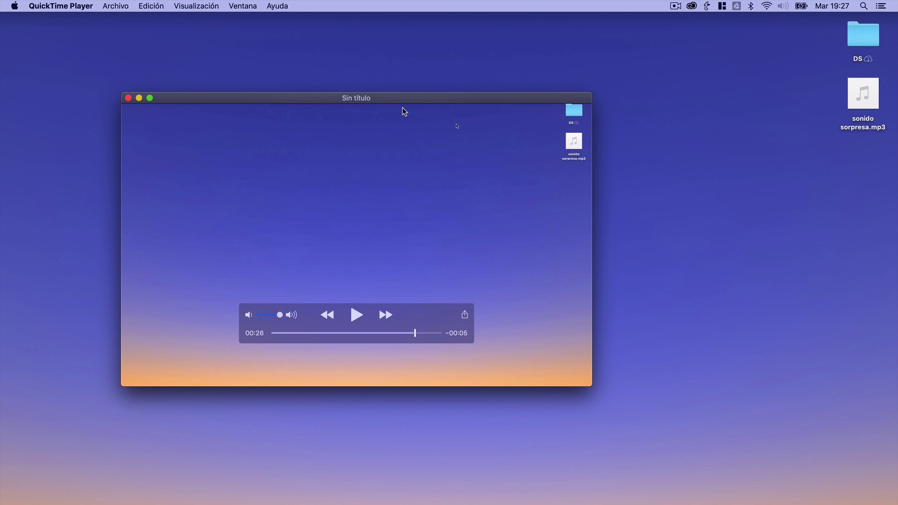
Step: Save the screen recording as "Sin título" in the iCloud Escritorio folder
{"action": "left_click_drag", "start_coordinate": [407, 103], "coordinate": [455, 72]}
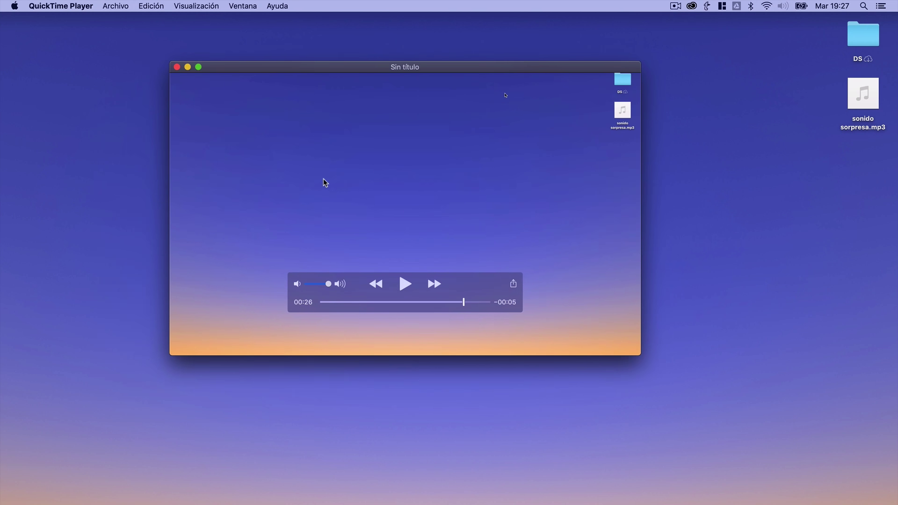
{"action": "key", "text": "super+s"}
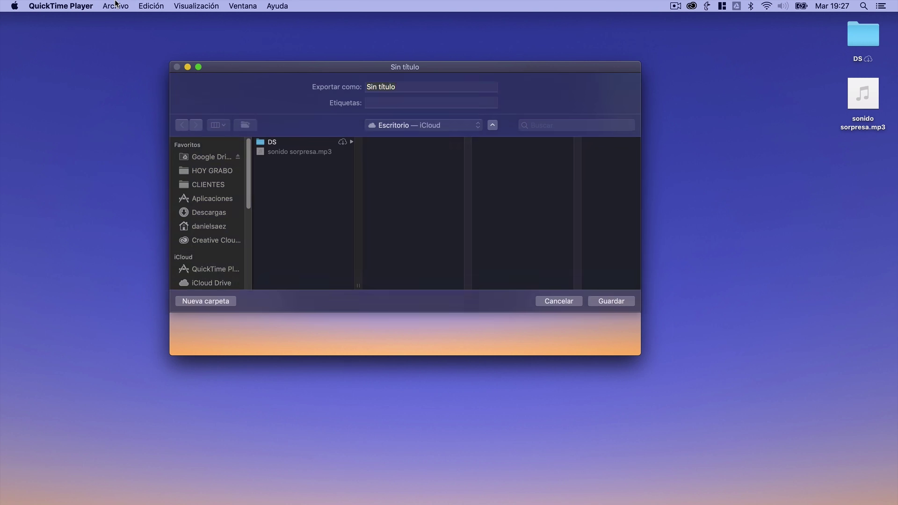
{"action": "left_click", "coordinate": [116, 6]}
{"action": "left_click", "coordinate": [122, 5]}
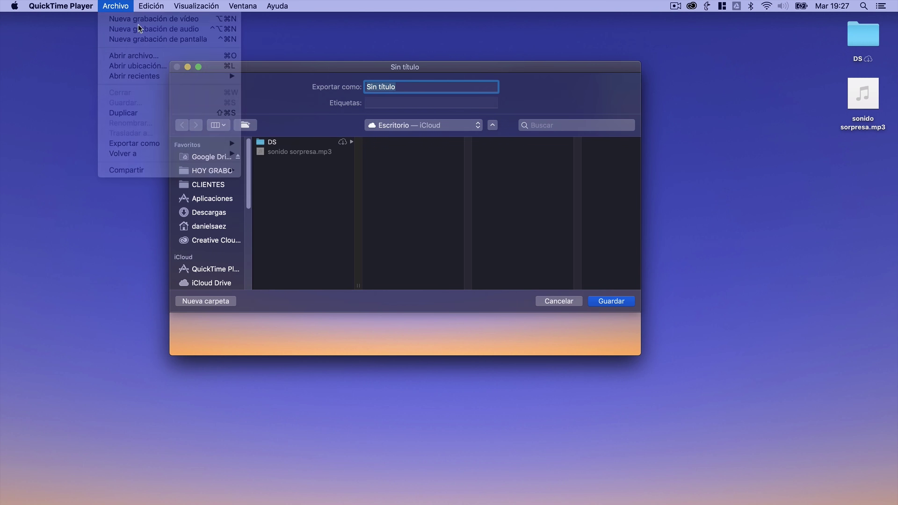
{"action": "scroll", "coordinate": [205, 269], "scroll_direction": "down", "scroll_amount": 5}
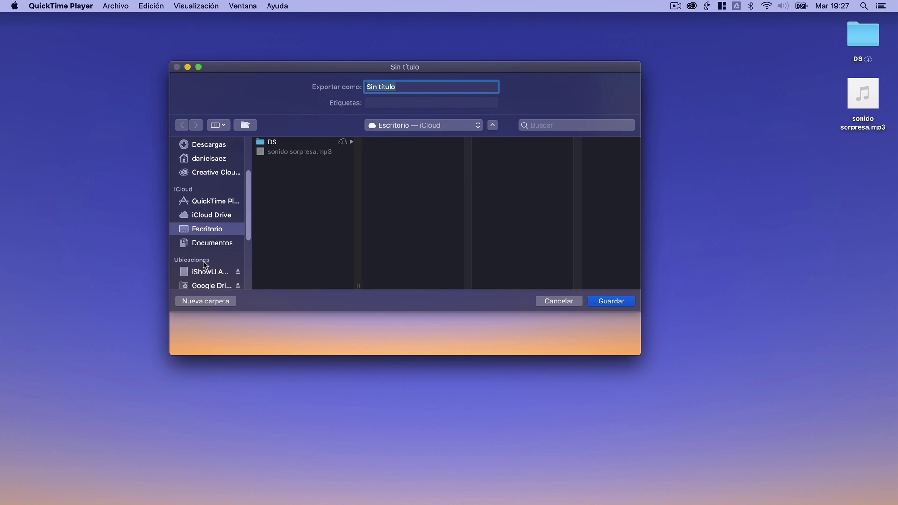
{"action": "left_click", "coordinate": [600, 301]}
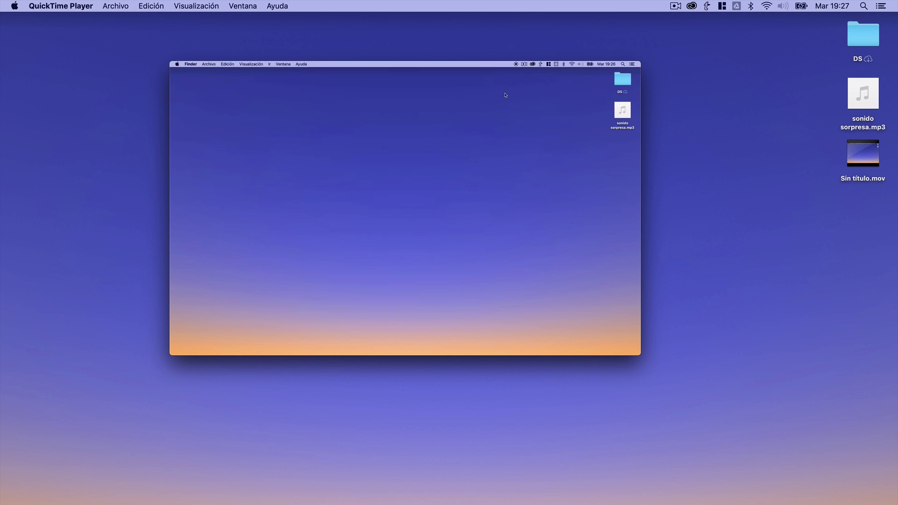
{"action": "left_click_drag", "start_coordinate": [527, 200], "coordinate": [531, 228]}
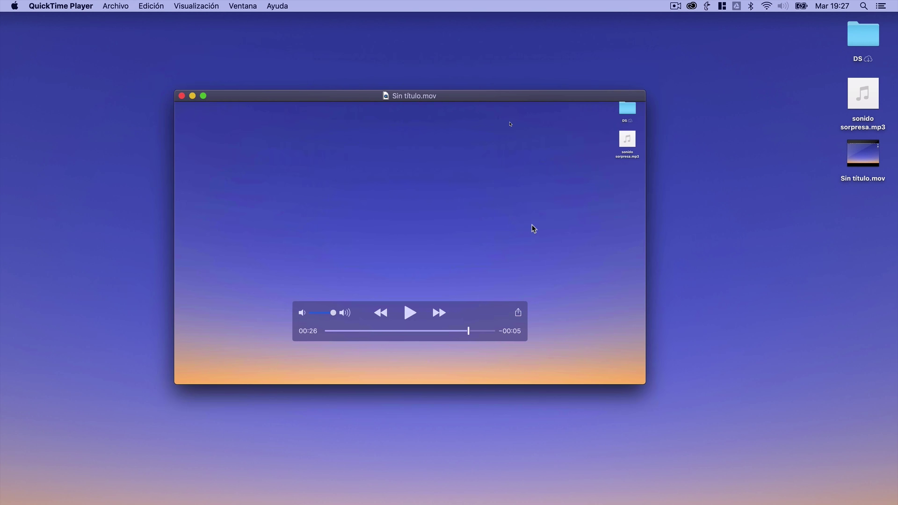